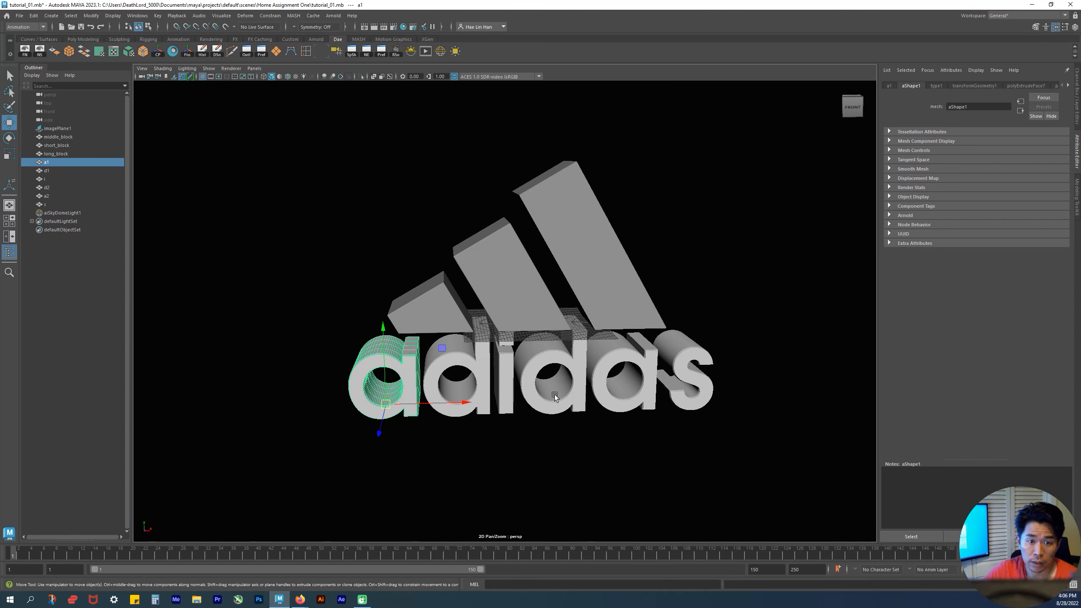
Try rotating the first letter a of the adidas text, and undo the rotation.
left_click_drag(540, 405, 561, 392, "alt")
key("e")
left_click_drag(409, 388, 467, 369)
key("ctrl+z")
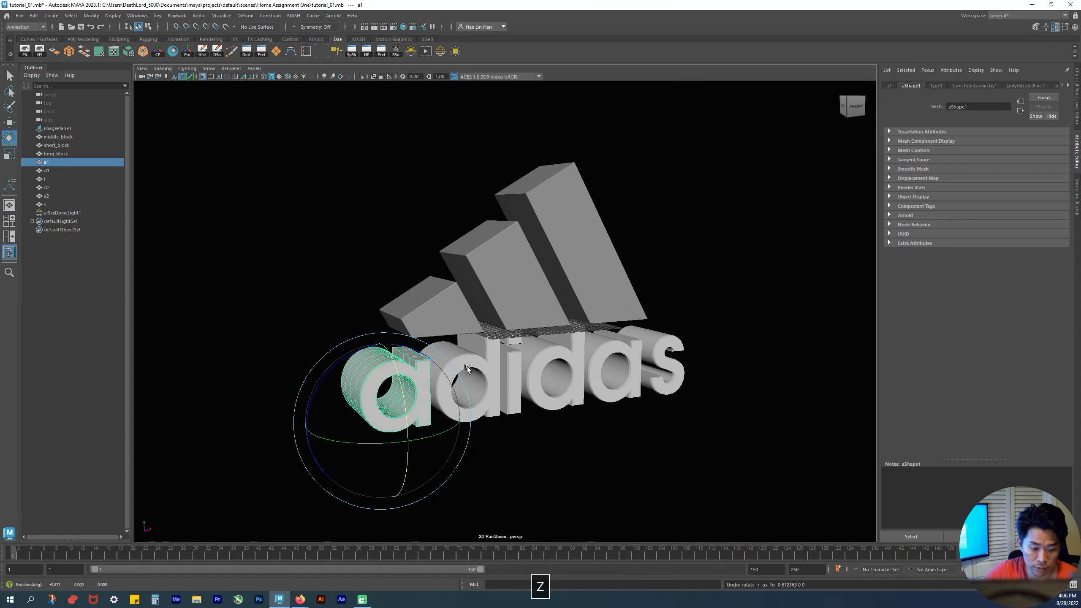
Examine the separate letter meshes and their individual pivots by selecting single letters and the whole adidas word.
left_click(481, 366)
left_click(481, 366)
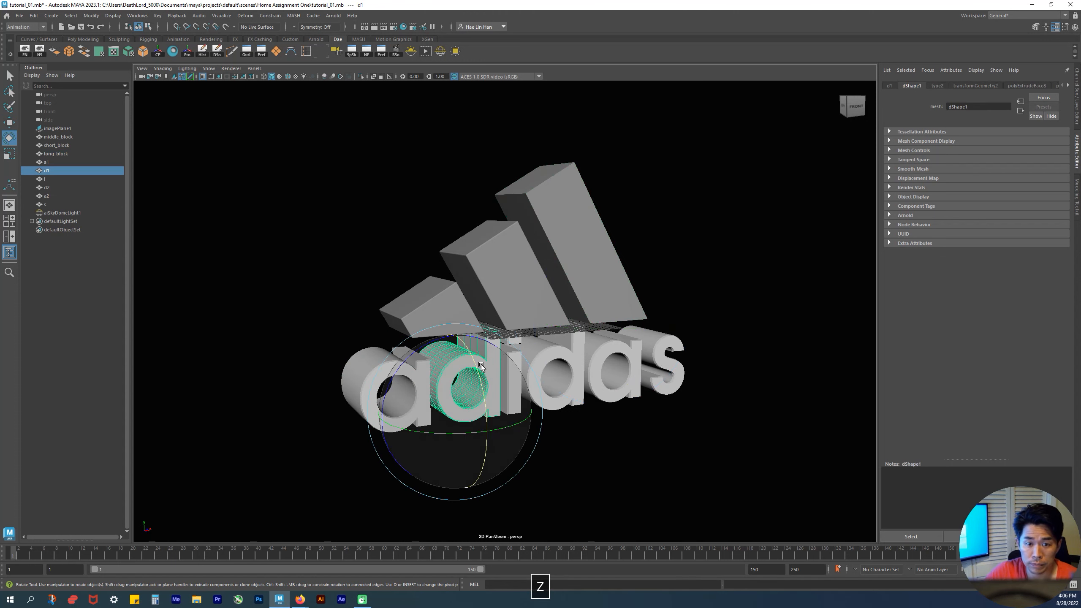
left_click(570, 357)
left_click(695, 337)
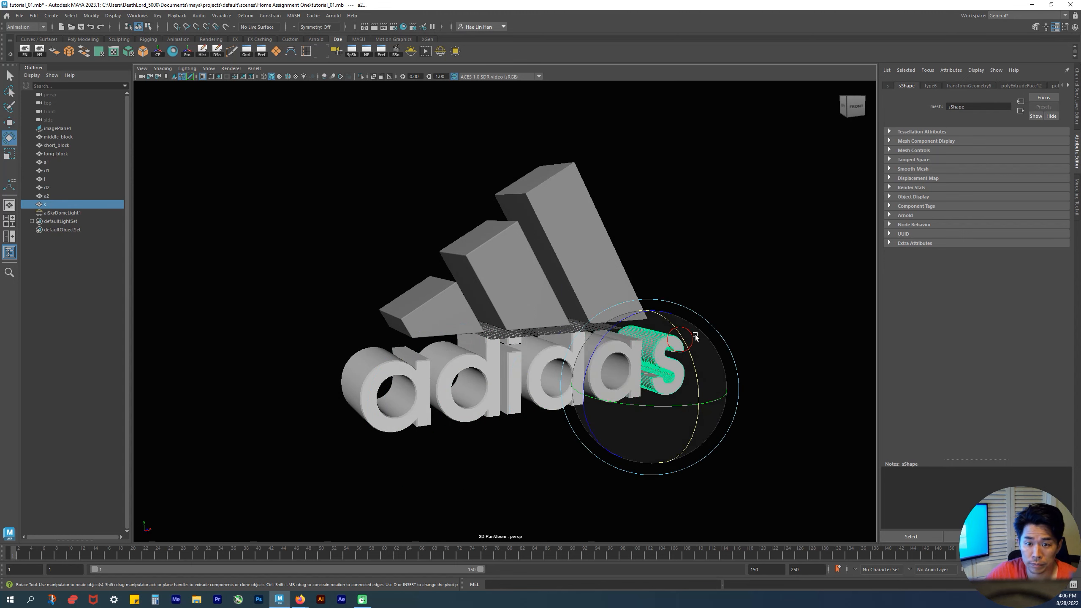
key("w")
left_click_drag(692, 341, 637, 394, "alt")
left_click_drag(754, 458, 292, 383)
left_click_drag(386, 384, 423, 391, "alt")
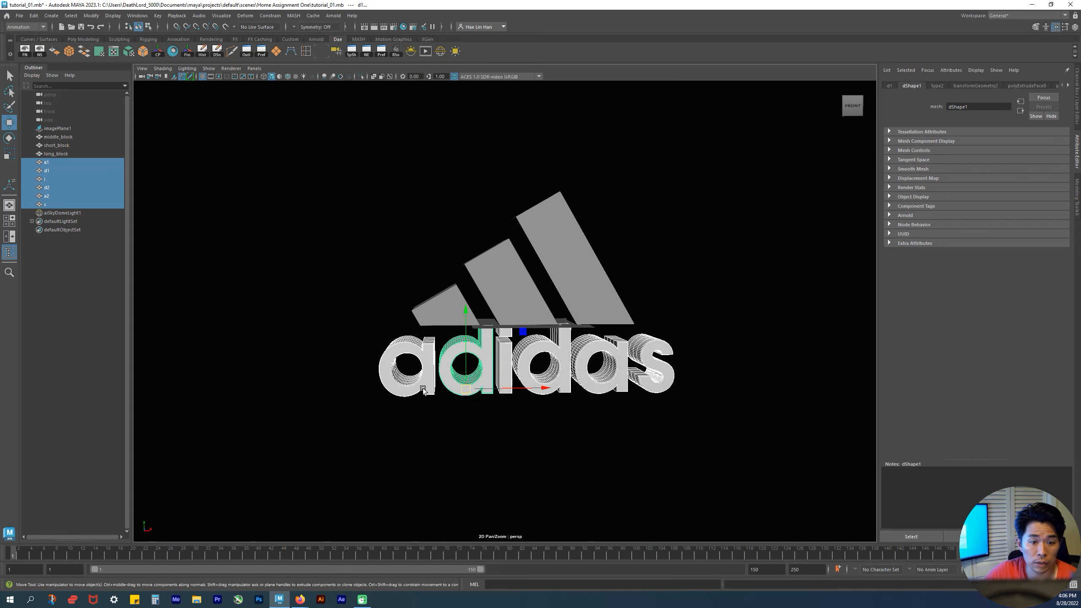
Delete the aiSkyDomeLight1 light from the scene.
left_click(444, 400)
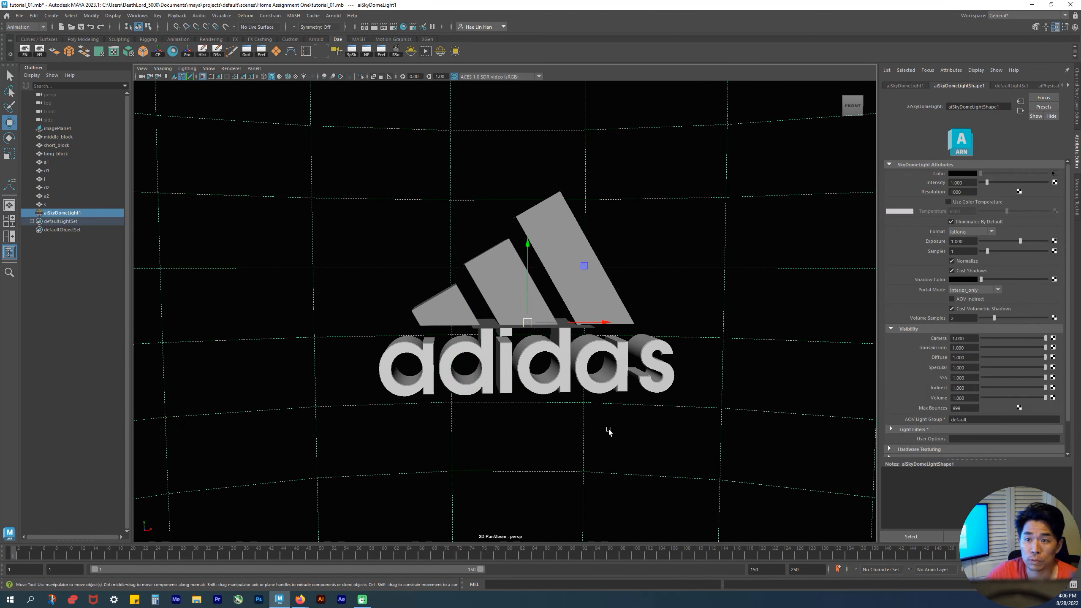
left_click(76, 212)
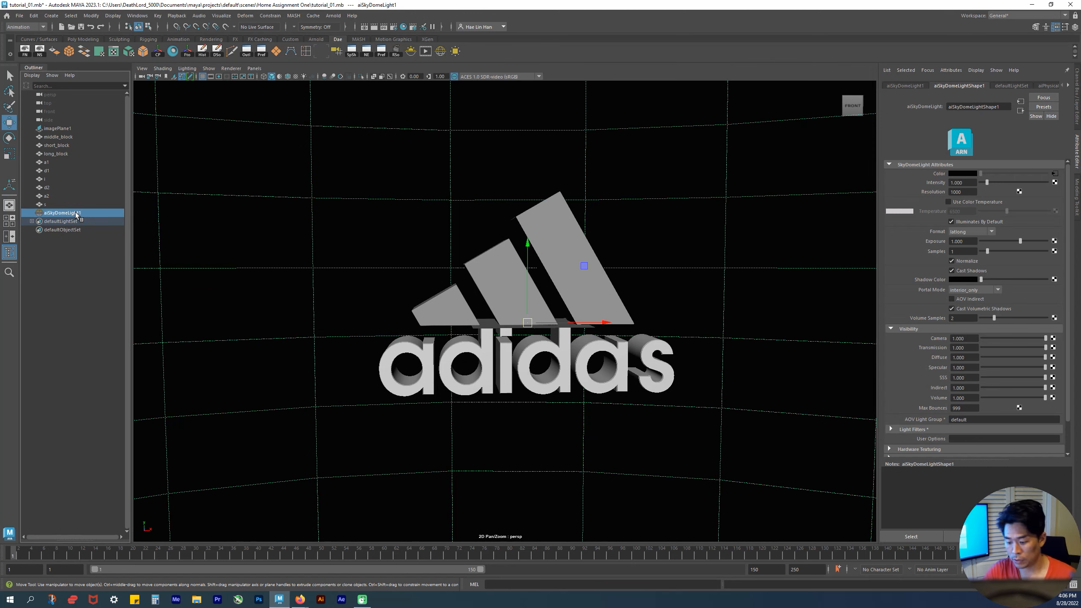
key("Delete")
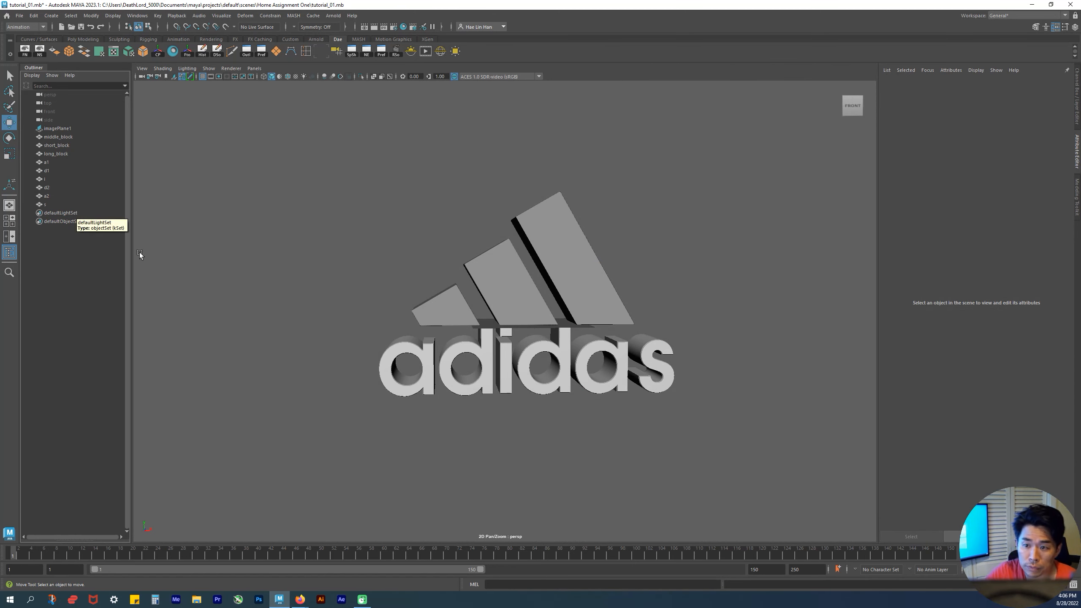
Show the channel attributes and display layers, and group all six adidas letter meshes.
left_click(1076, 92)
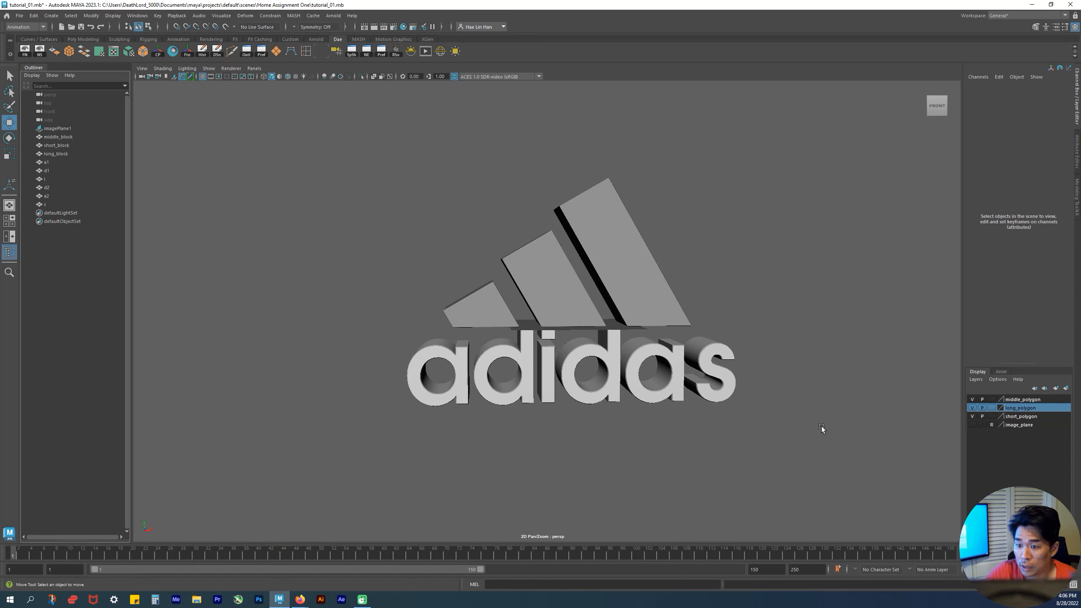
left_click_drag(439, 418, 444, 406, "alt")
left_click_drag(385, 377, 861, 466)
mouse_move(630, 449)
left_mouse_down("alt")
mouse_move(722, 446)
mouse_move(495, 442)
mouse_move(624, 446)
left_mouse_up("alt")
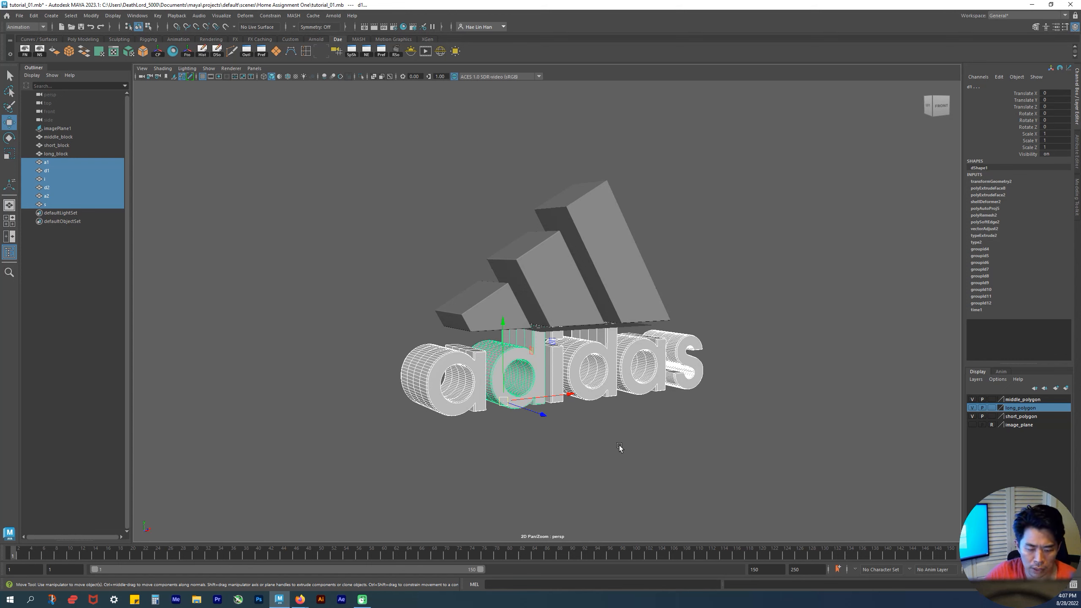
key("ctrl+g")
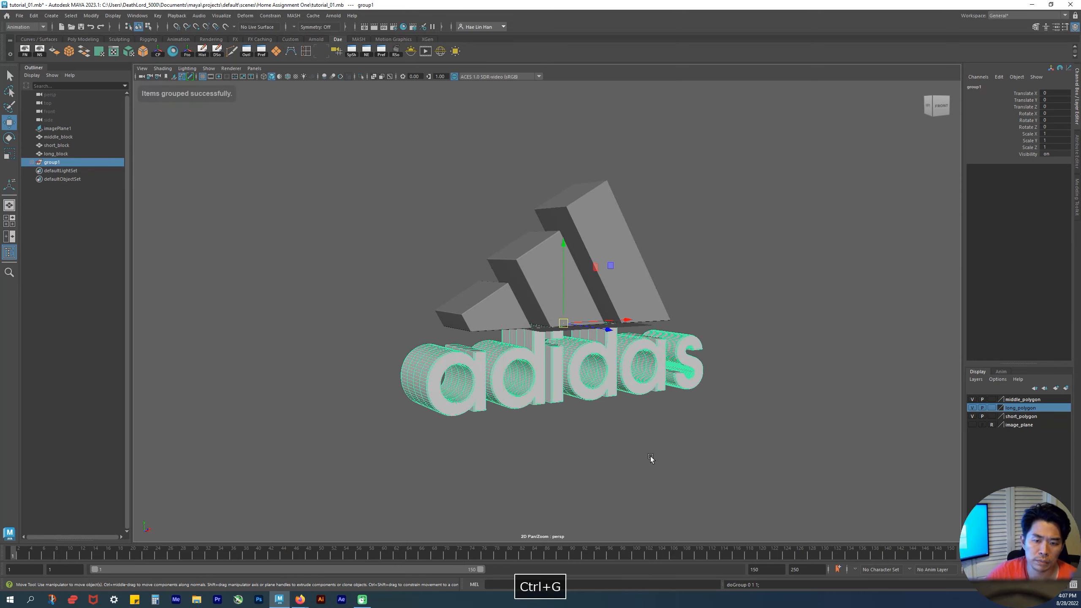
left_click_drag(641, 418, 599, 424, "alt")
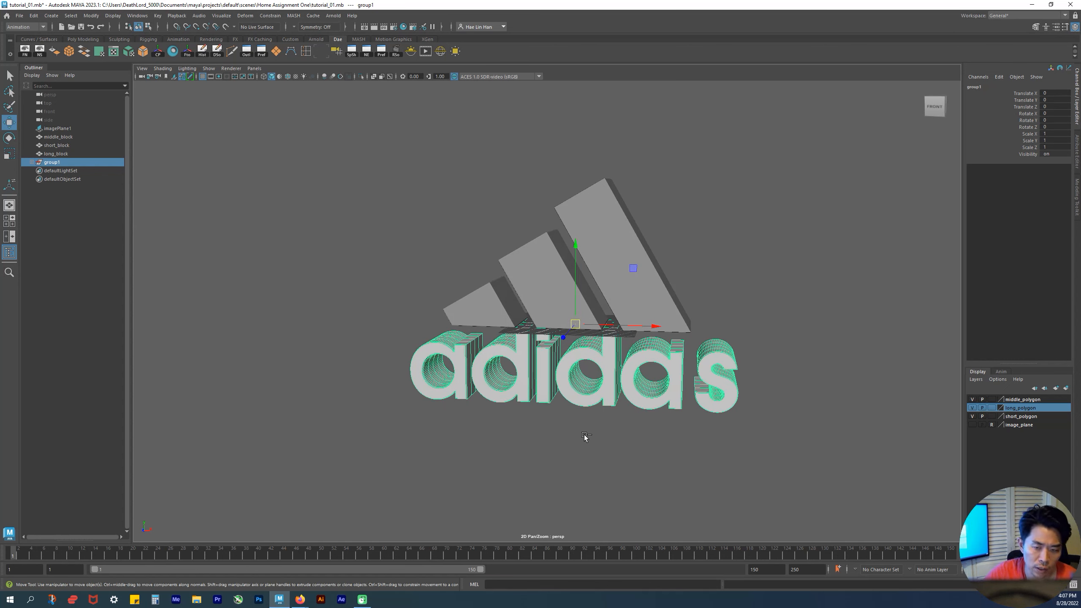
key("ctrl+z")
left_click_drag(579, 468, 596, 457, "alt")
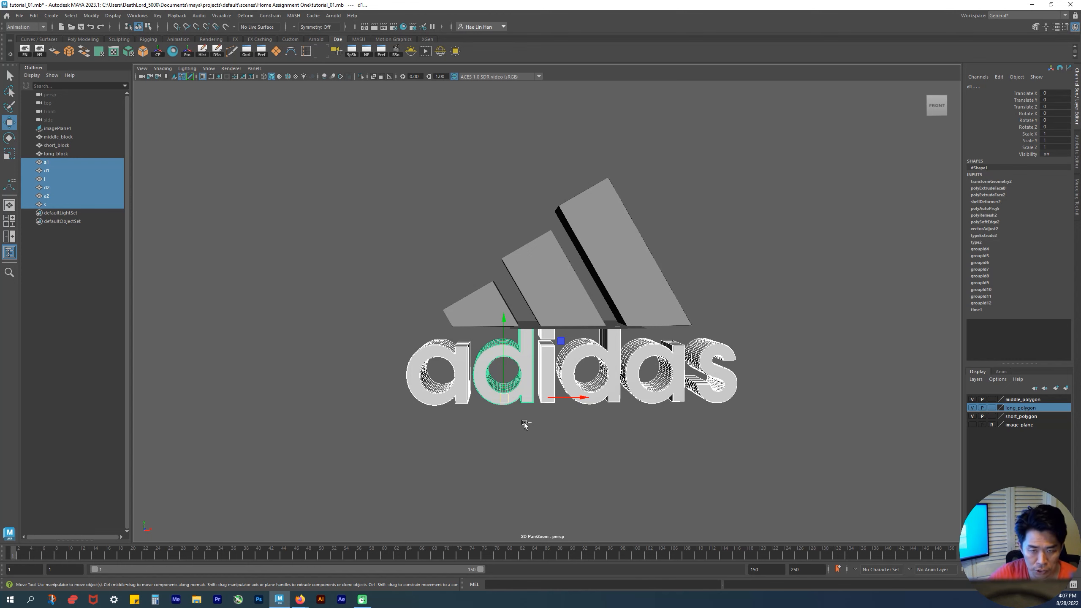
key("ctrl+g")
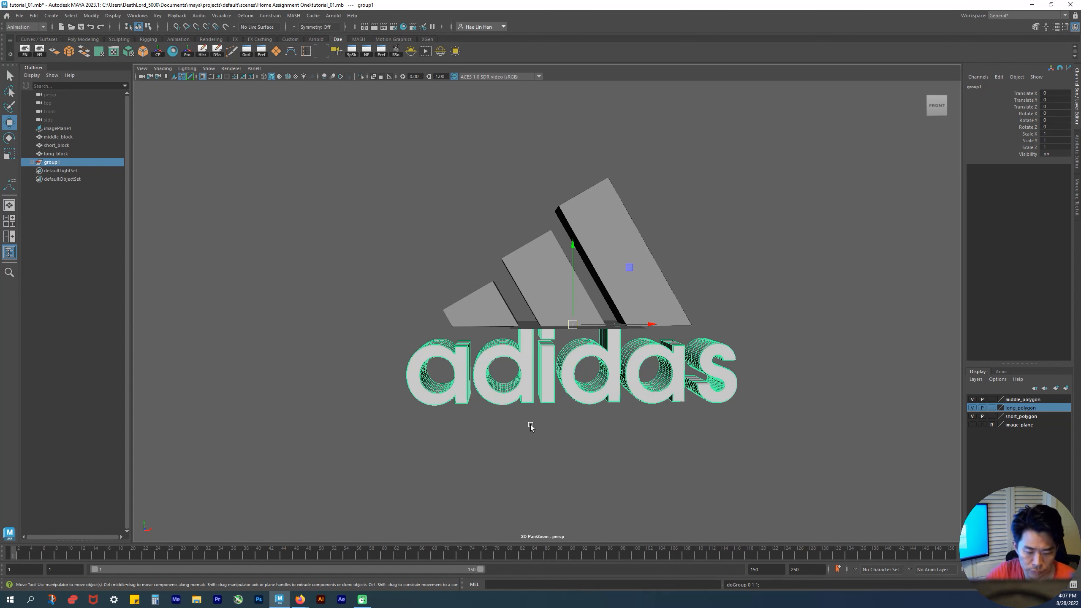
Expand the new letter group and check each of the letters it contains.
mouse_move(603, 365)
left_mouse_down("alt")
mouse_move(592, 358)
mouse_move(619, 371)
left_mouse_up("alt")
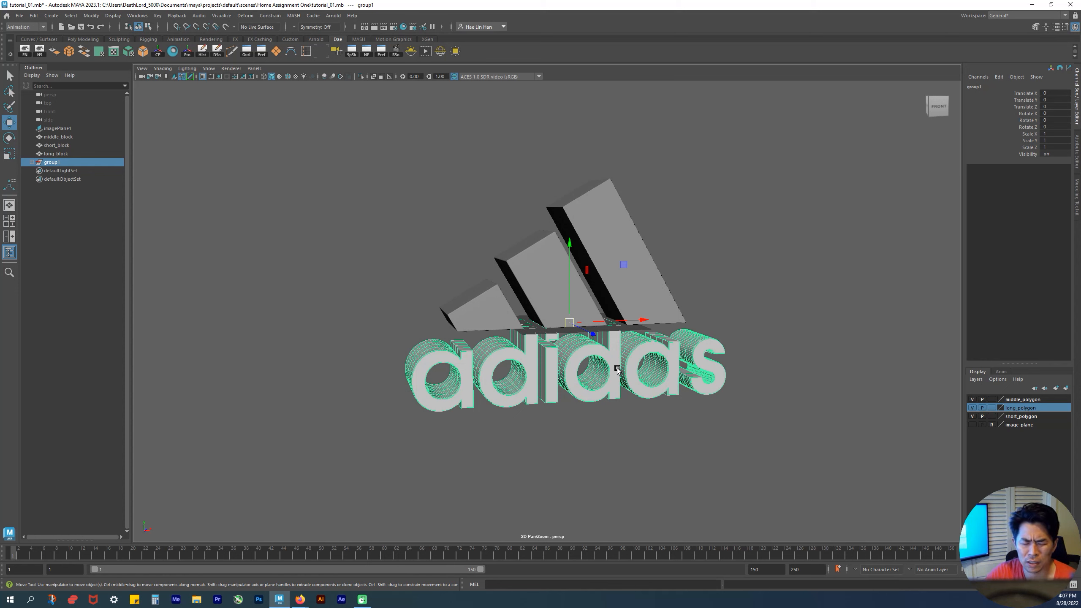
left_click_drag(587, 416, 602, 356, "alt")
middle_click_drag(410, 321, 317, 250, "alt")
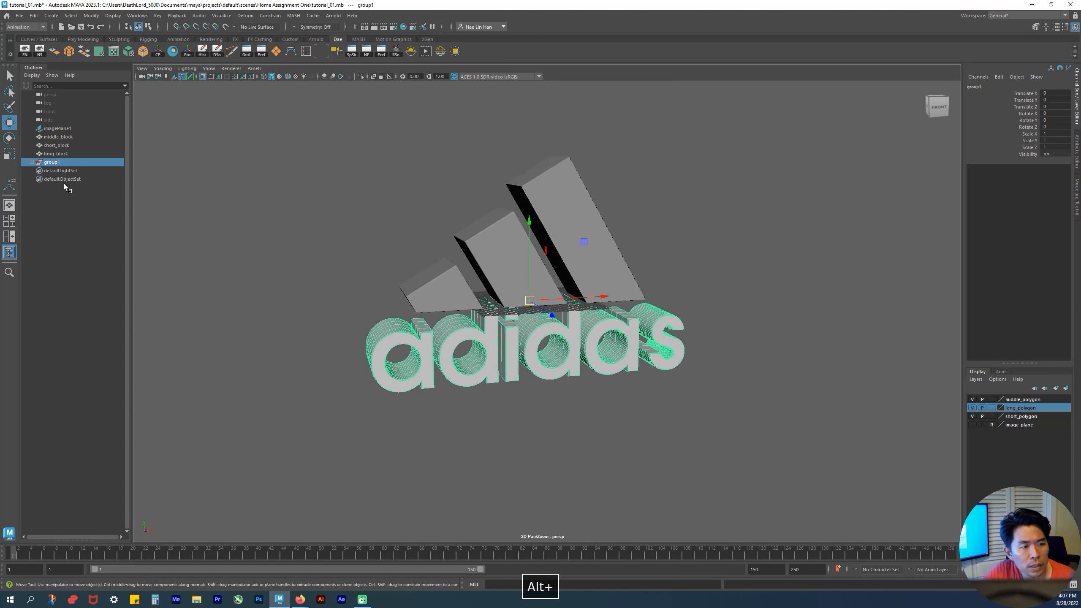
left_click(32, 162)
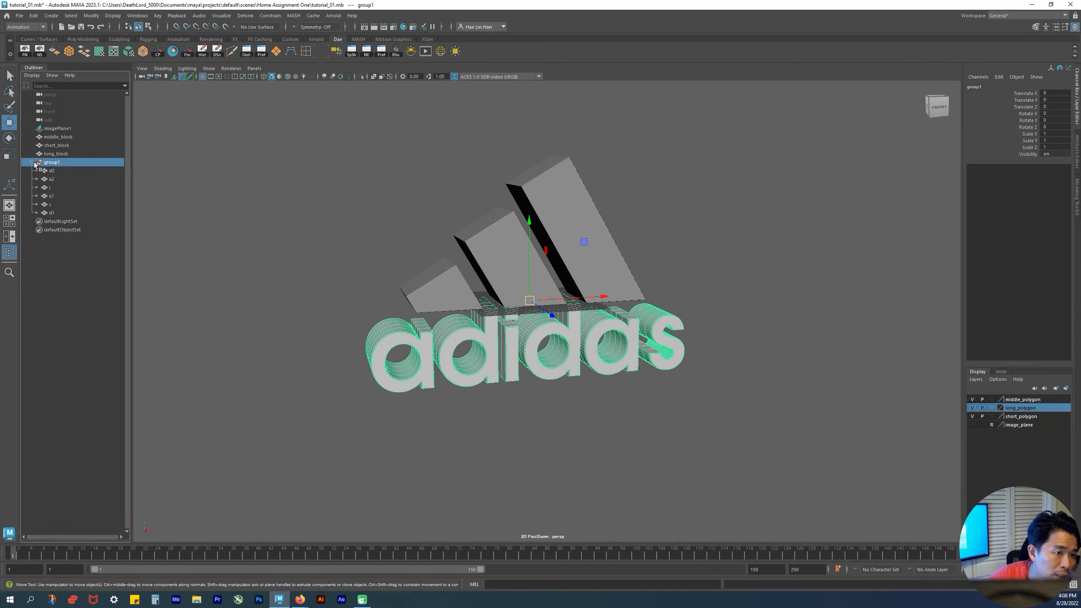
left_click(61, 171)
left_click(52, 179)
left_click(50, 188)
left_click(51, 196)
left_click(50, 204)
left_click(57, 213)
left_click(55, 205)
left_click(54, 196)
left_click(54, 188)
left_click(55, 179)
left_click(58, 171)
left_click(58, 164)
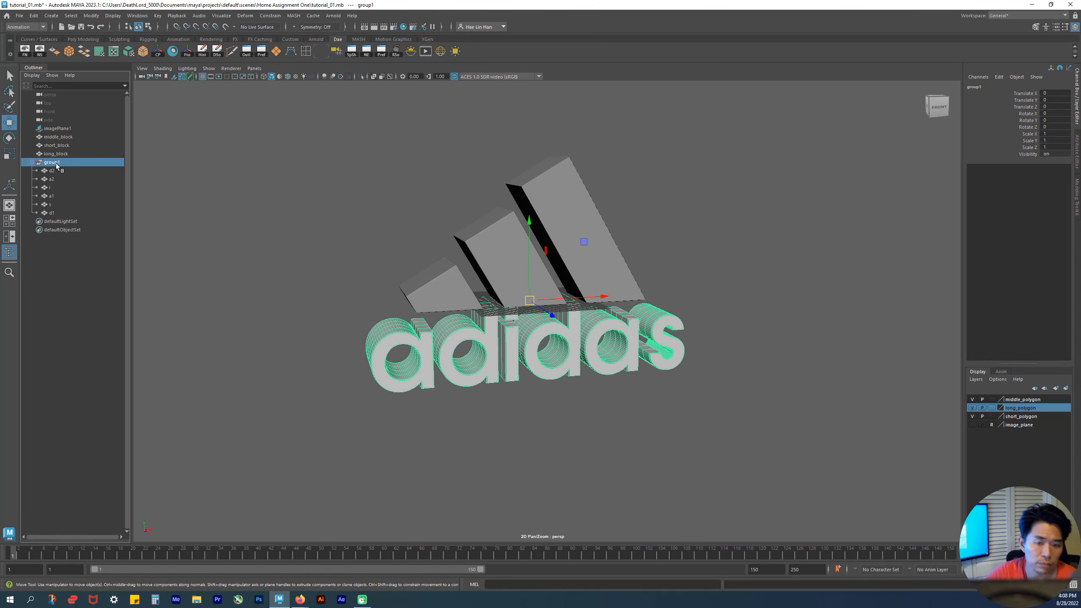
Try moving the whole letter group as one object, and undo the moves.
left_click_drag(538, 318, 745, 374)
right_click_drag(745, 373, 598, 376, "alt")
left_click_drag(598, 376, 613, 384, "alt")
left_click_drag(715, 328, 564, 342)
key("z")
key("z")
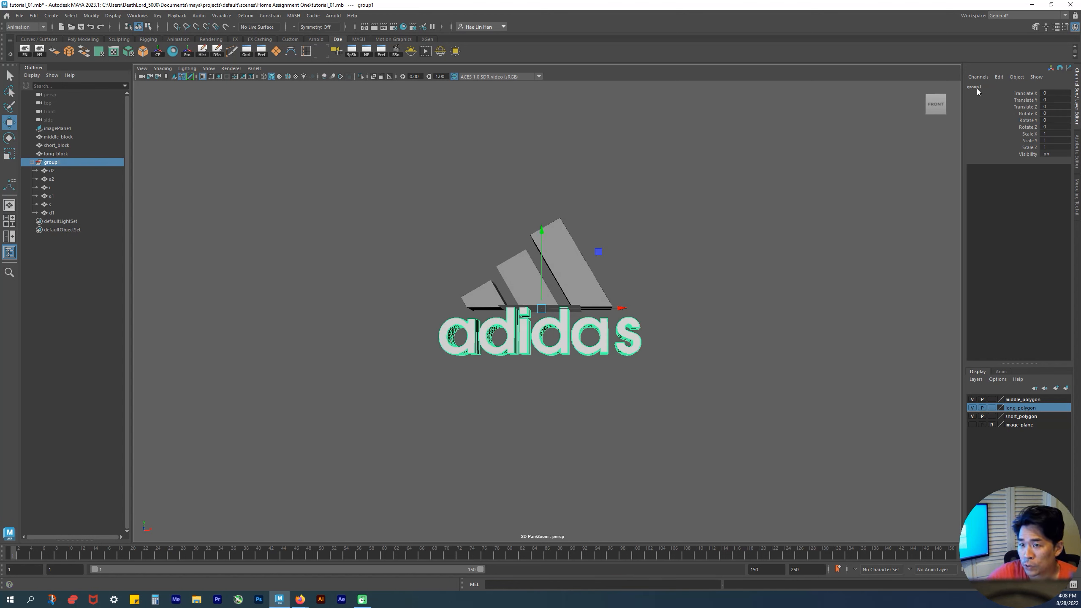
Rename the letters' group to adidas_group.
double_click(54, 162)
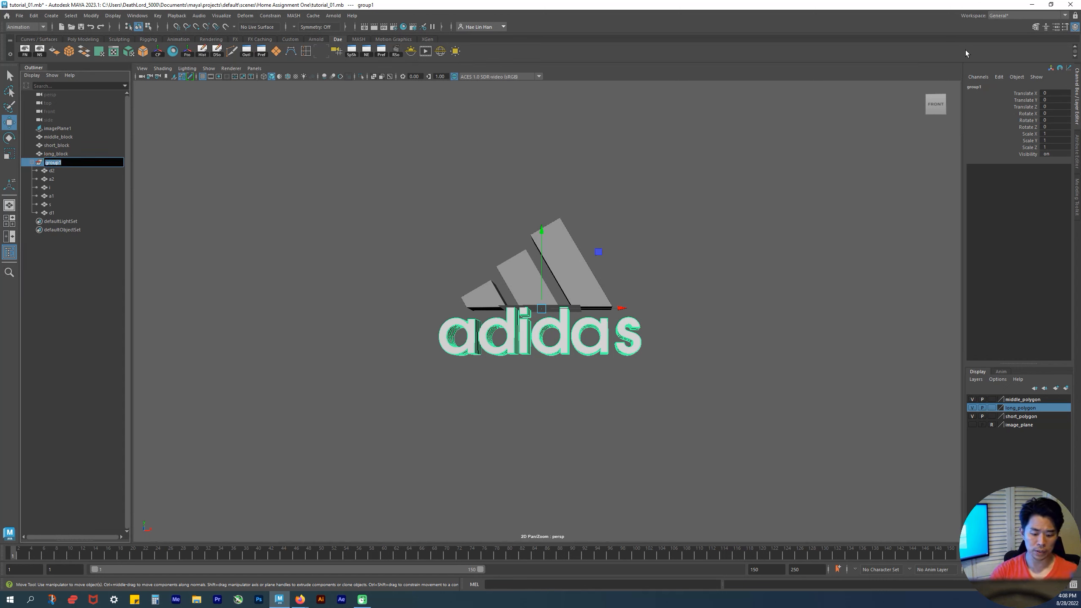
type("adi")
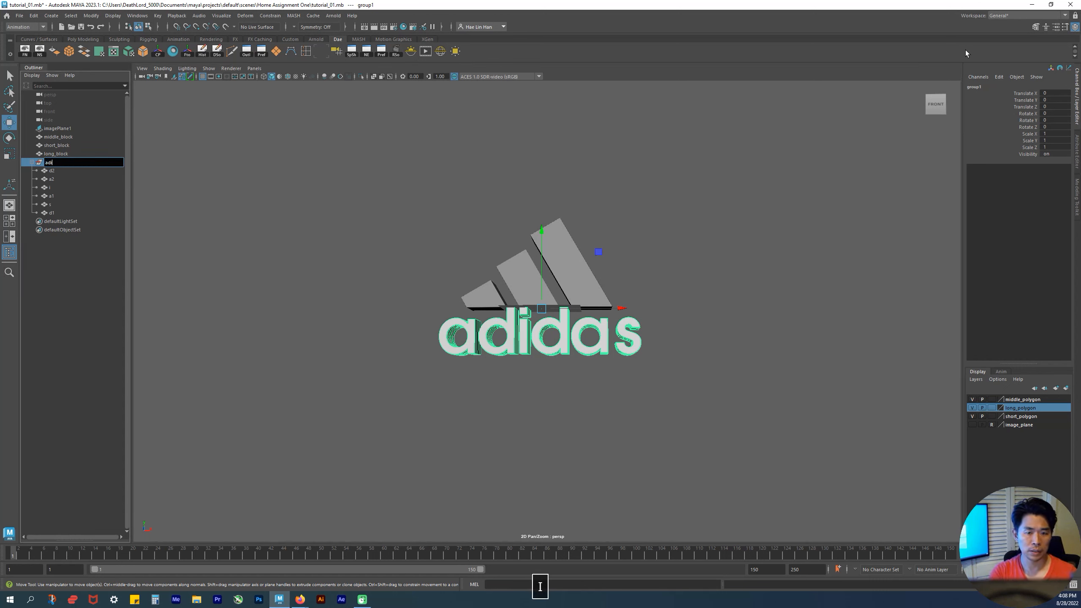
type("das group")
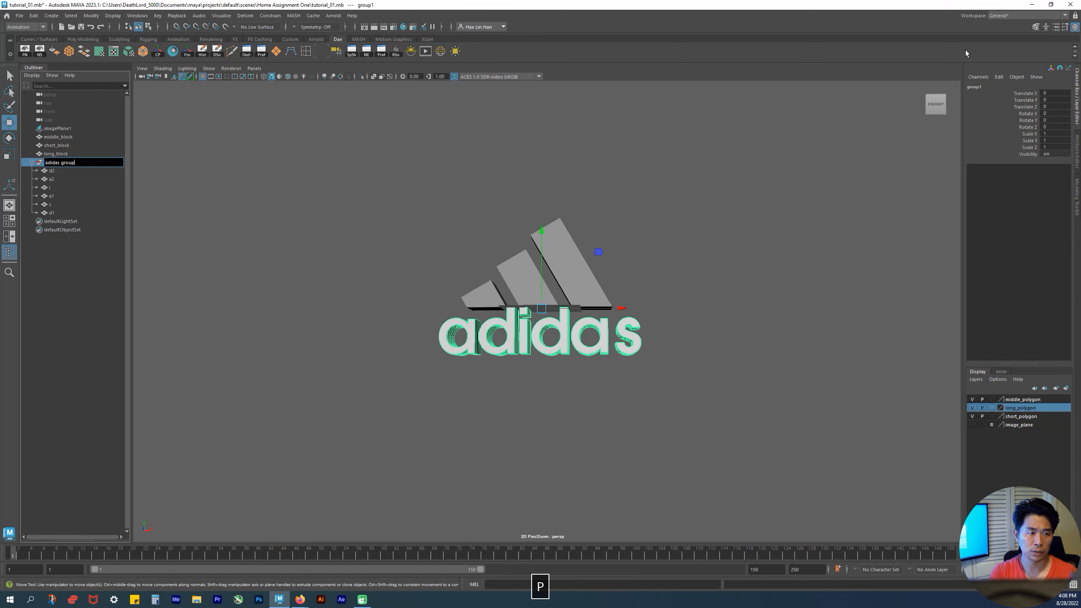
key("Return")
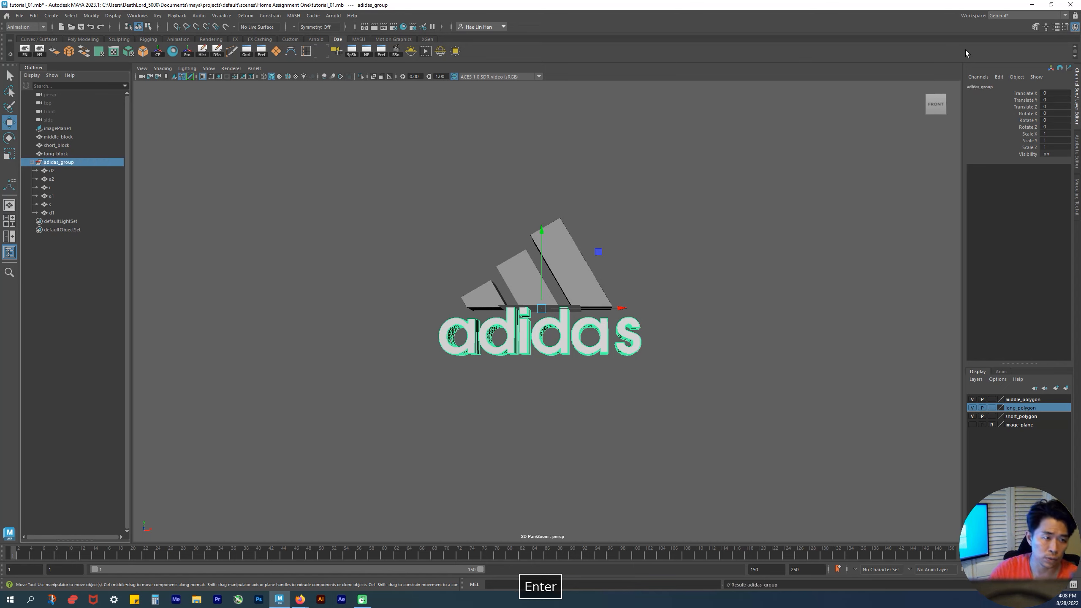
Try moving adidas_group along its depth axis, and undo the moves.
left_click_drag(556, 352, 517, 325, "alt")
left_click_drag(568, 298, 523, 326)
key("ctrl+z")
left_click_drag(590, 300, 373, 320)
key("ctrl+z")
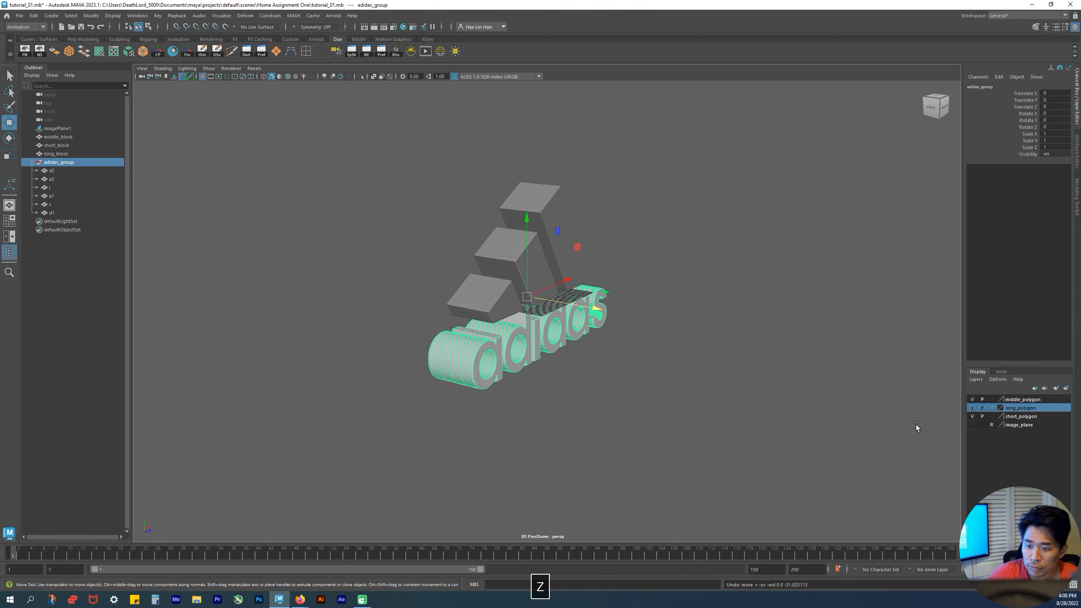
Hide the middle_polygon, long_polygon and short_polygon display layers and clear the selection.
left_click(973, 399)
left_click(972, 407)
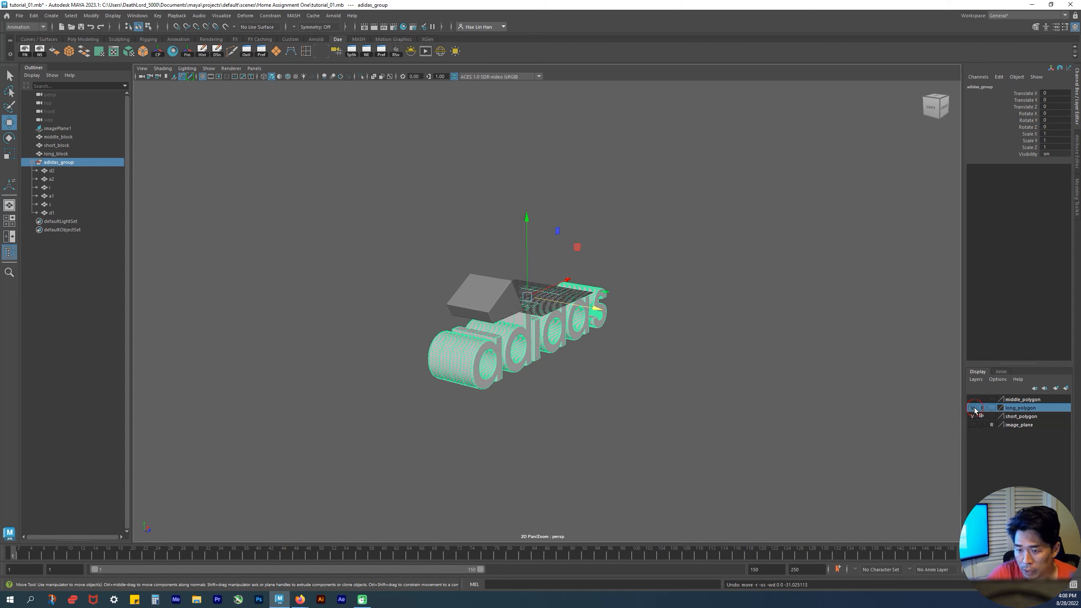
left_click(972, 416)
left_click(612, 417)
right_click_drag(412, 362, 620, 434, "alt")
left_click_drag(620, 434, 526, 406, "alt")
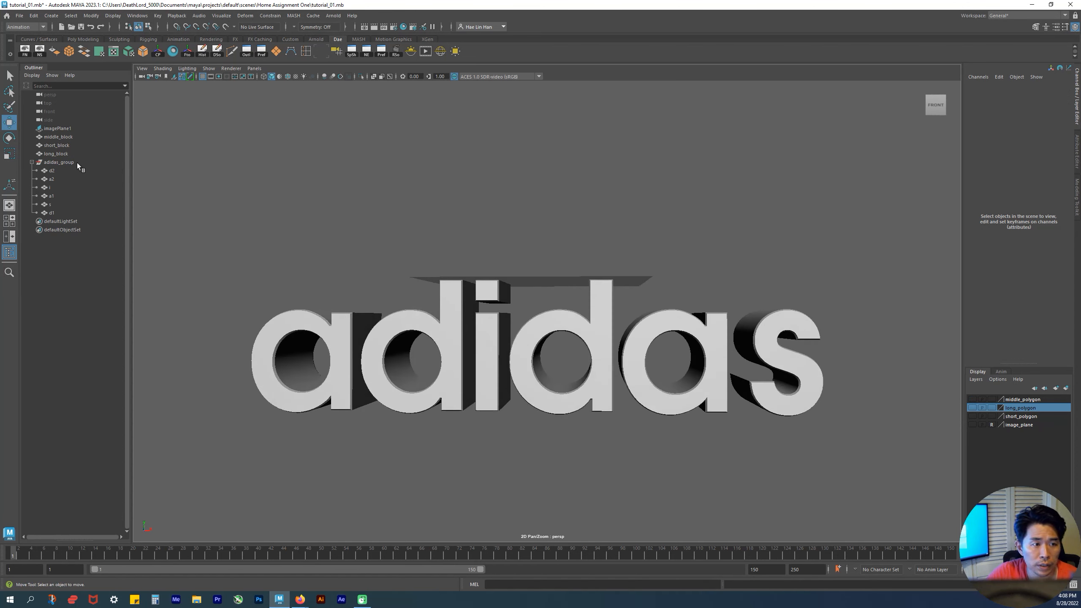
Move the pivot of adidas_group straight down to the base of the letters in the front view.
left_click(68, 162)
left_click_drag(375, 329, 480, 357, "alt")
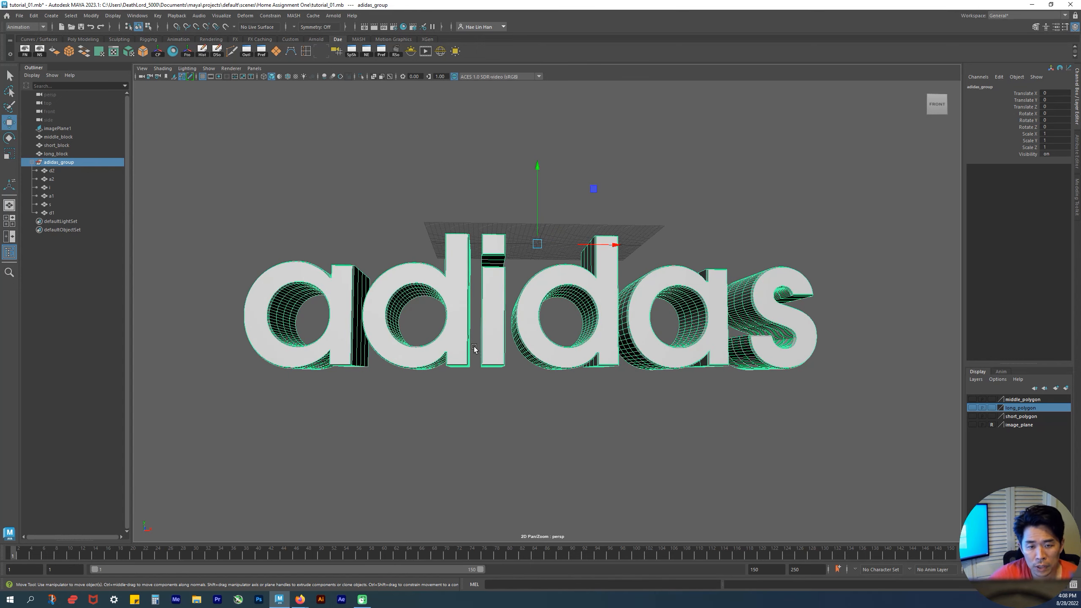
key("space")
right_click_drag(280, 367, 349, 422, "alt")
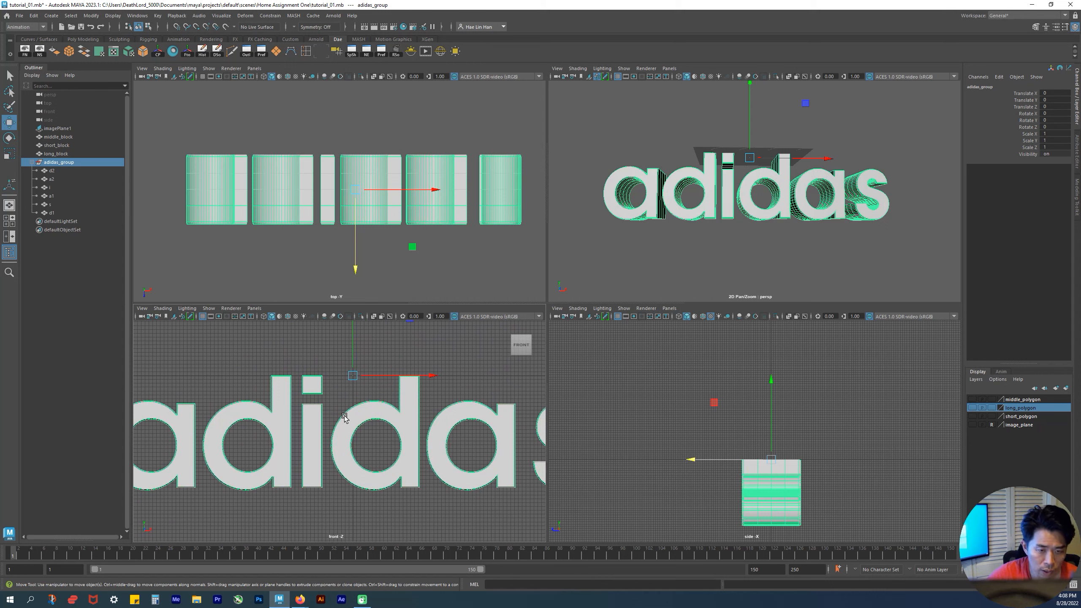
key("d")
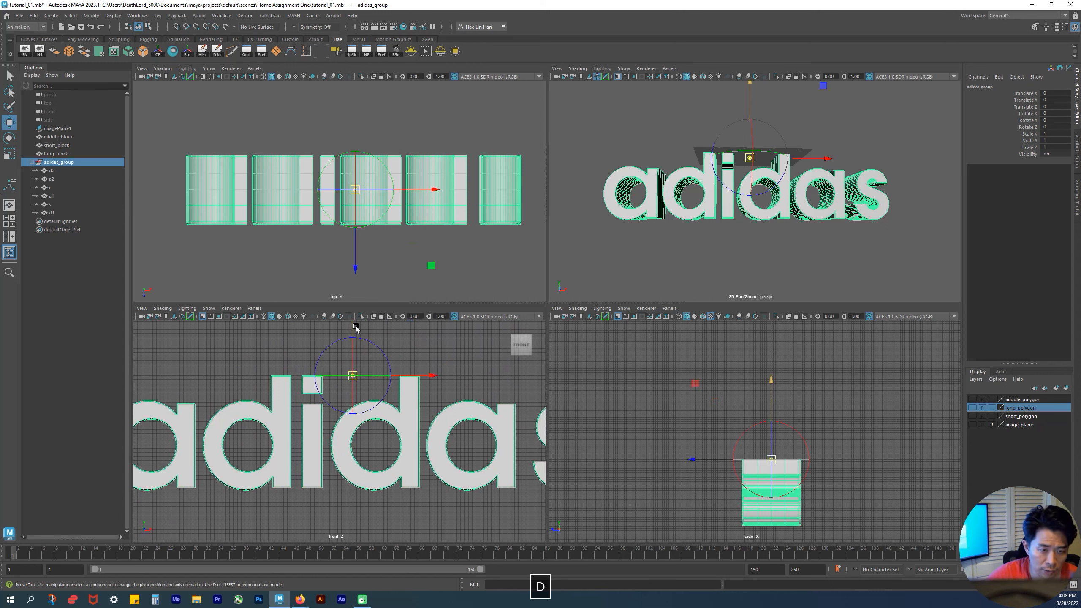
left_click_drag(353, 326, 359, 439)
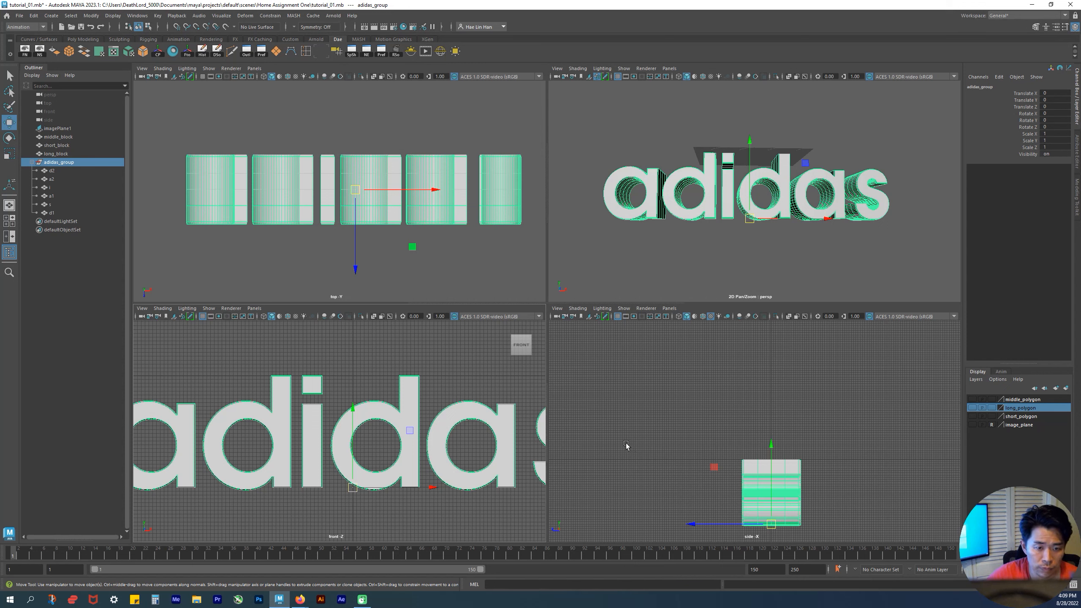
key("ctrl+z")
middle_click_drag(449, 392, 467, 428, "alt")
right_click_drag(467, 427, 442, 435, "alt")
middle_click_drag(443, 437, 439, 415, "alt")
key("d")
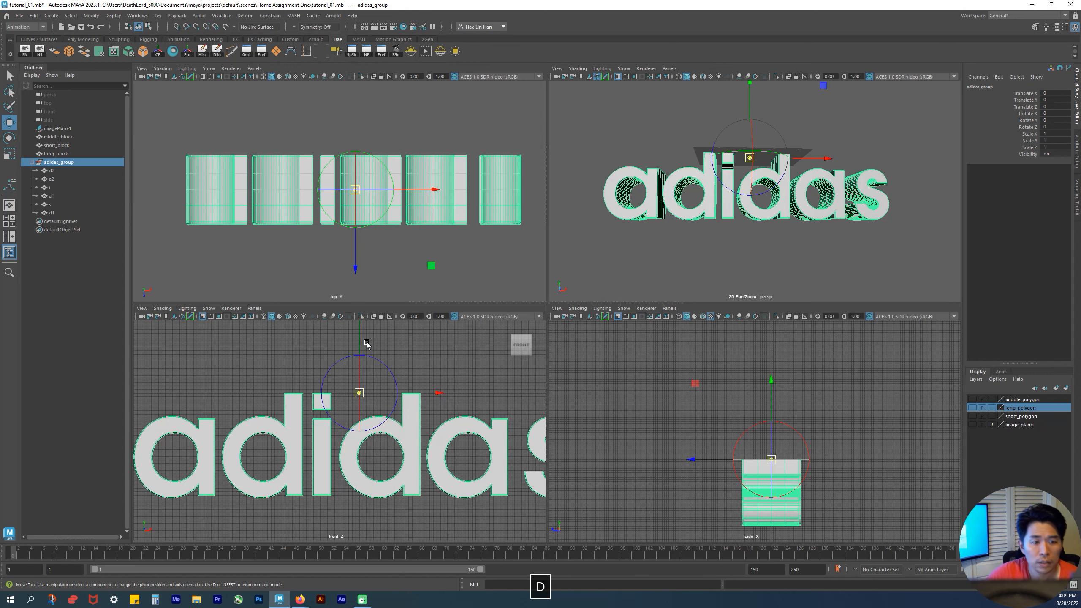
left_click_drag(359, 337, 360, 438)
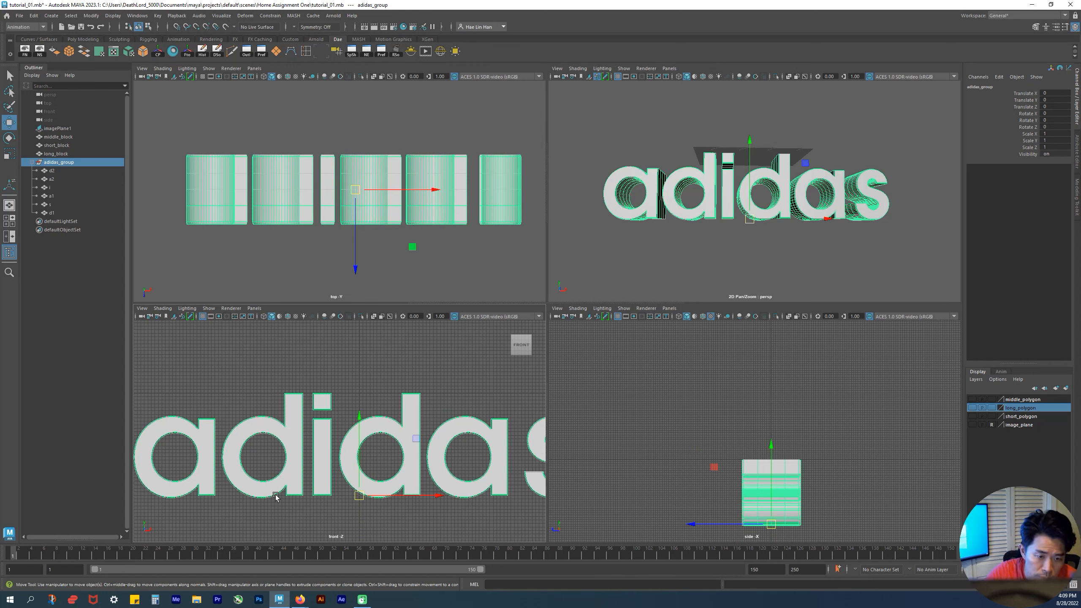
Examine the position of adidas_group's pivot relative to the letters in the perspective and front views.
left_click_drag(727, 230, 543, 373, "alt")
key("space")
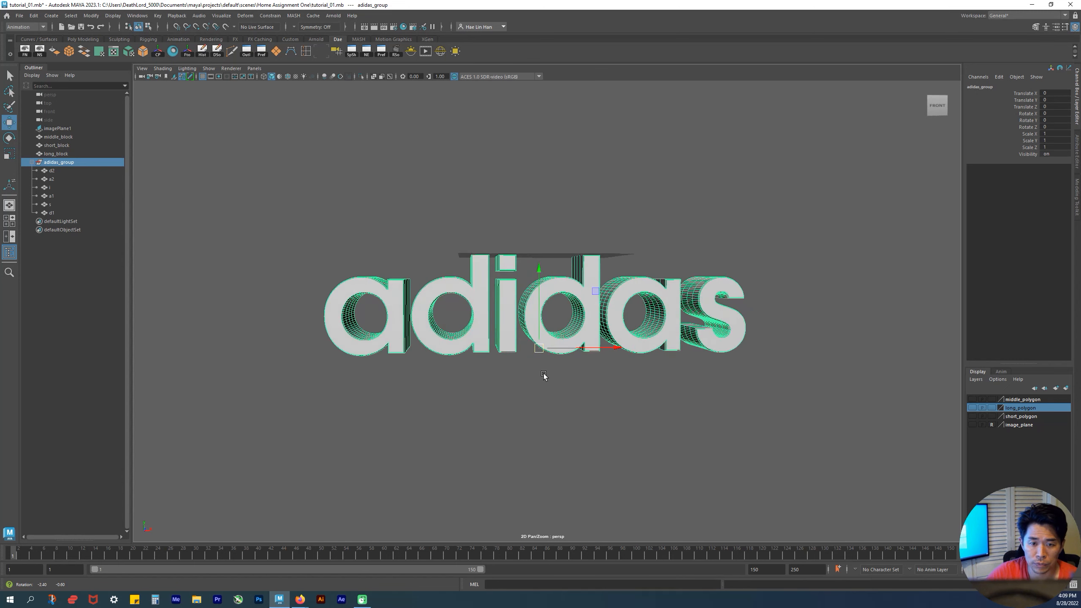
key("space")
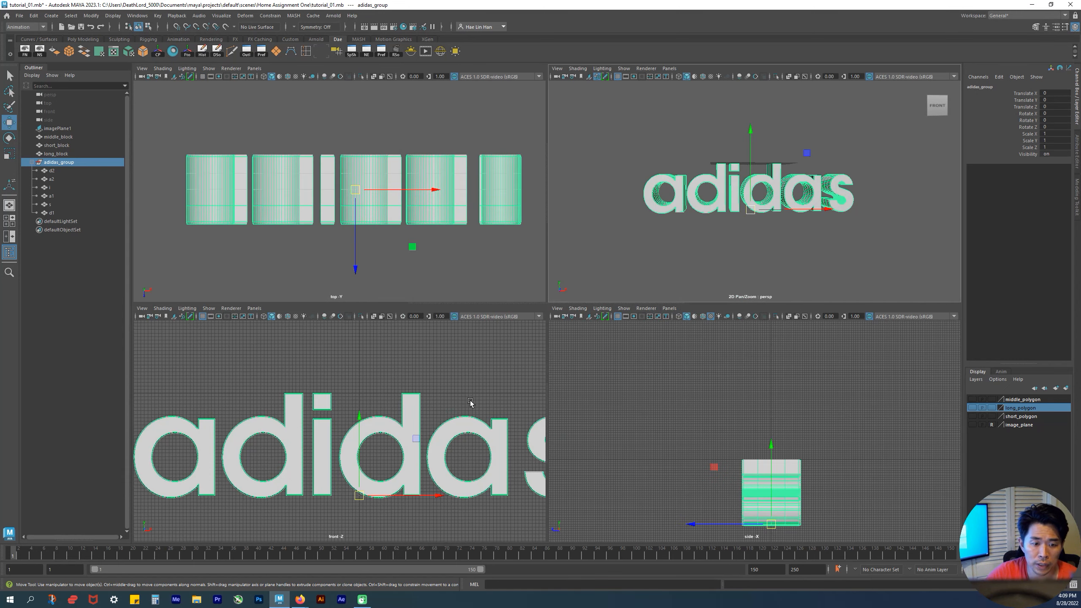
key("space")
middle_click_drag(636, 378, 510, 392, "alt")
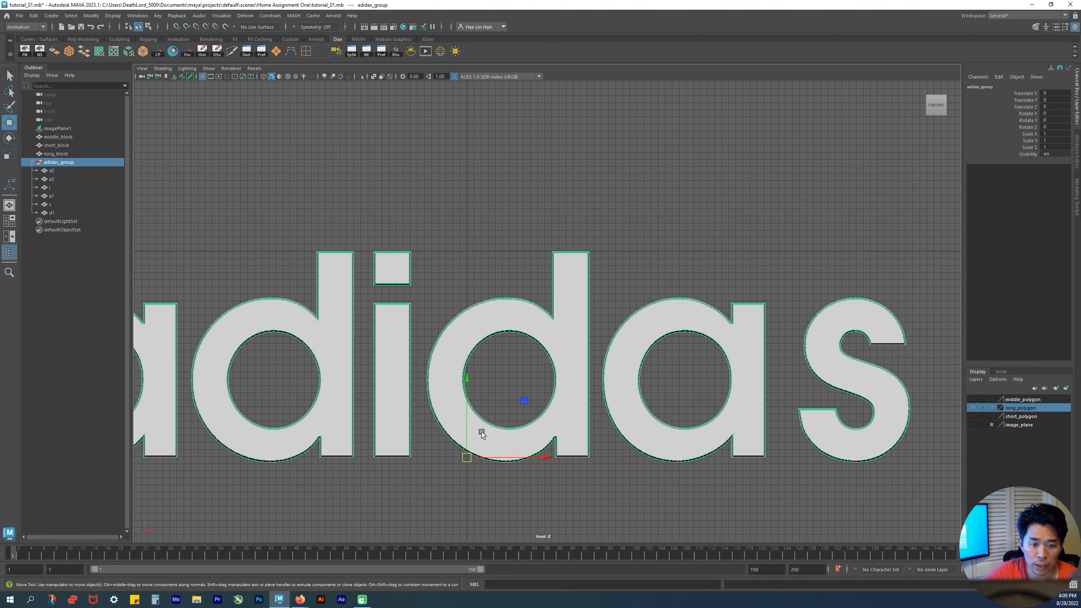
right_click_drag(656, 424, 313, 413, "alt")
key("space")
key("space")
left_click_drag(596, 270, 539, 343, "alt")
key("z")
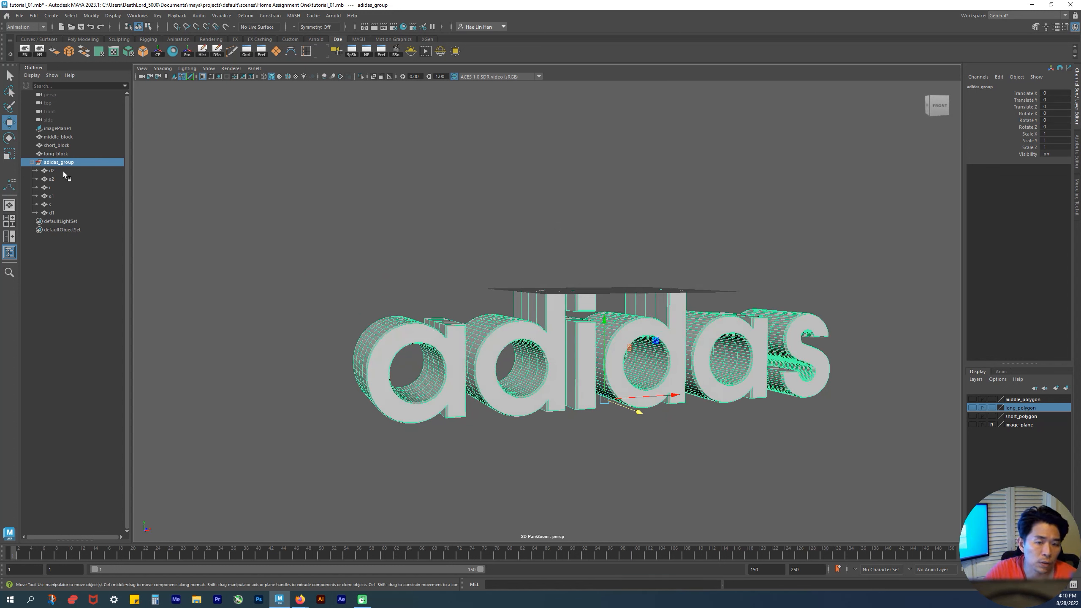
Clear the selection, reselect adidas_group as a whole to view its extent, and deselect it again.
left_click(725, 284)
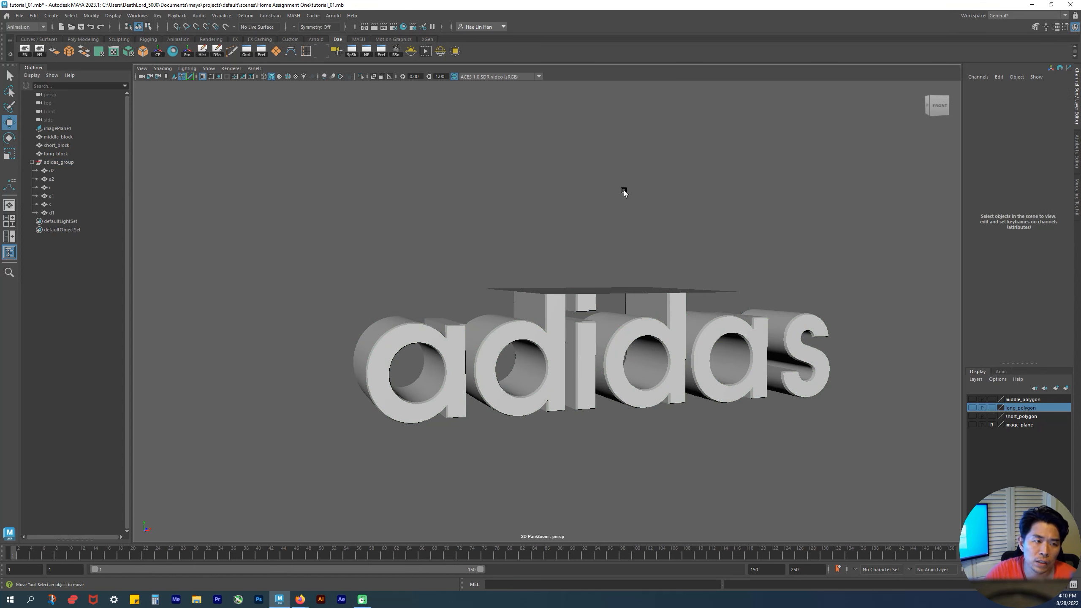
left_click(71, 161)
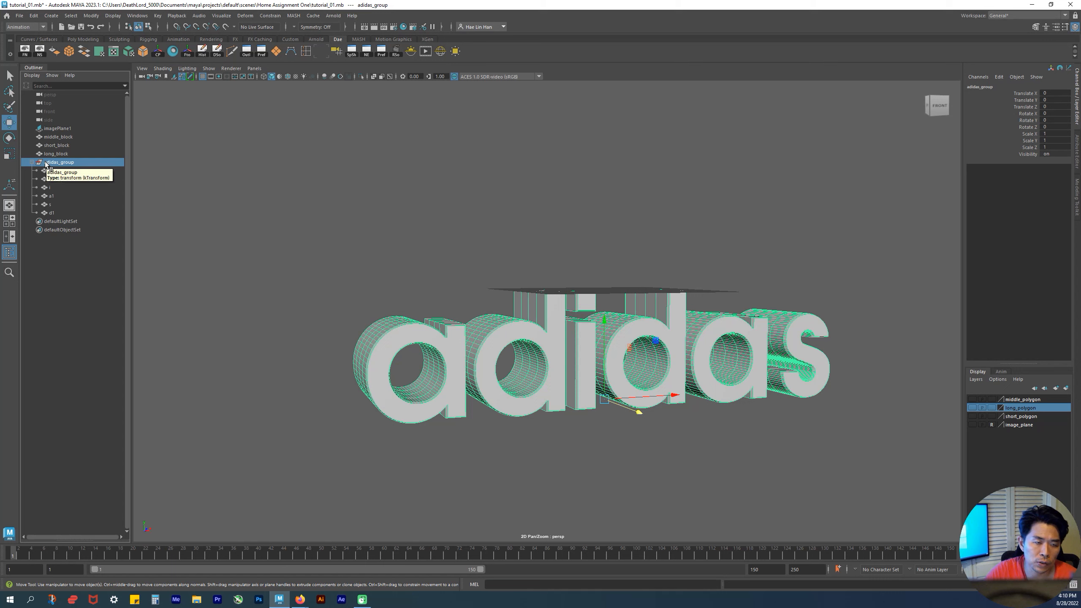
left_click(430, 222)
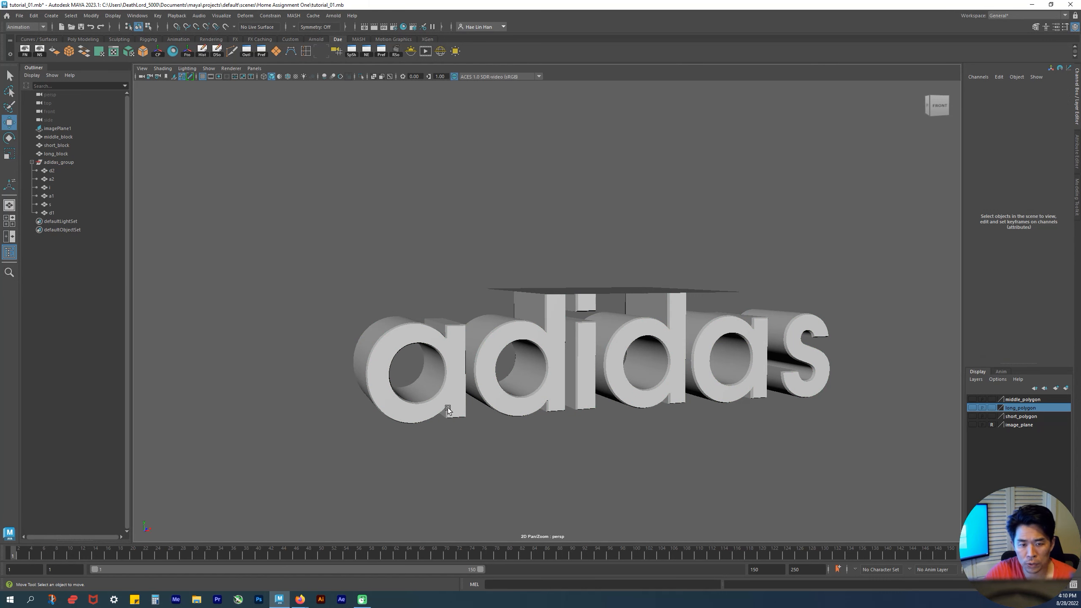
Select the first letter a and several other letters, walking the hierarchy up to their parent adidas_group and down to its child d2.
left_click(413, 336)
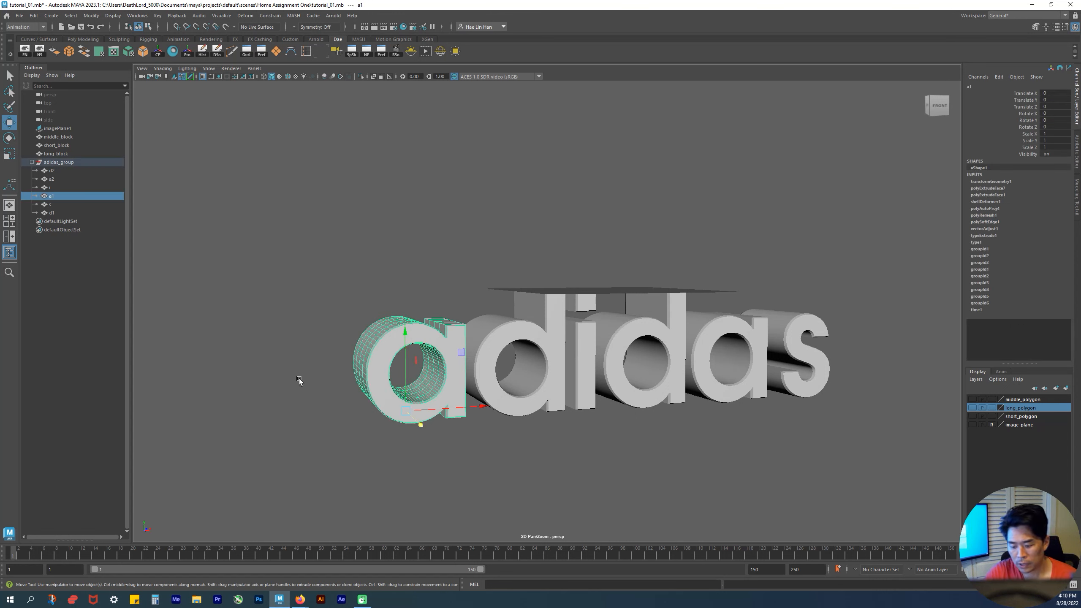
key("Up")
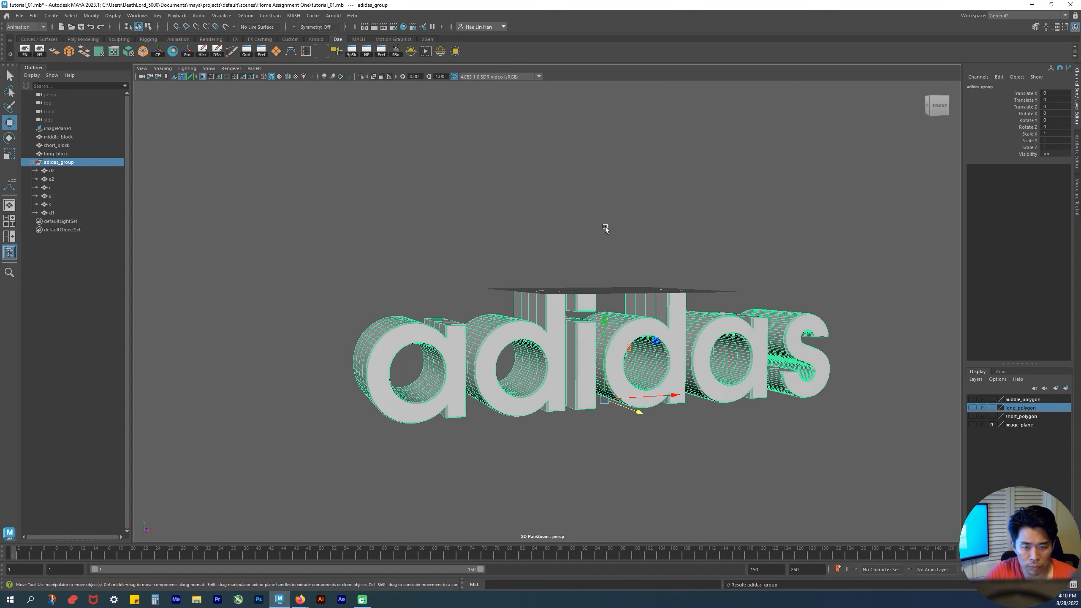
key("Down")
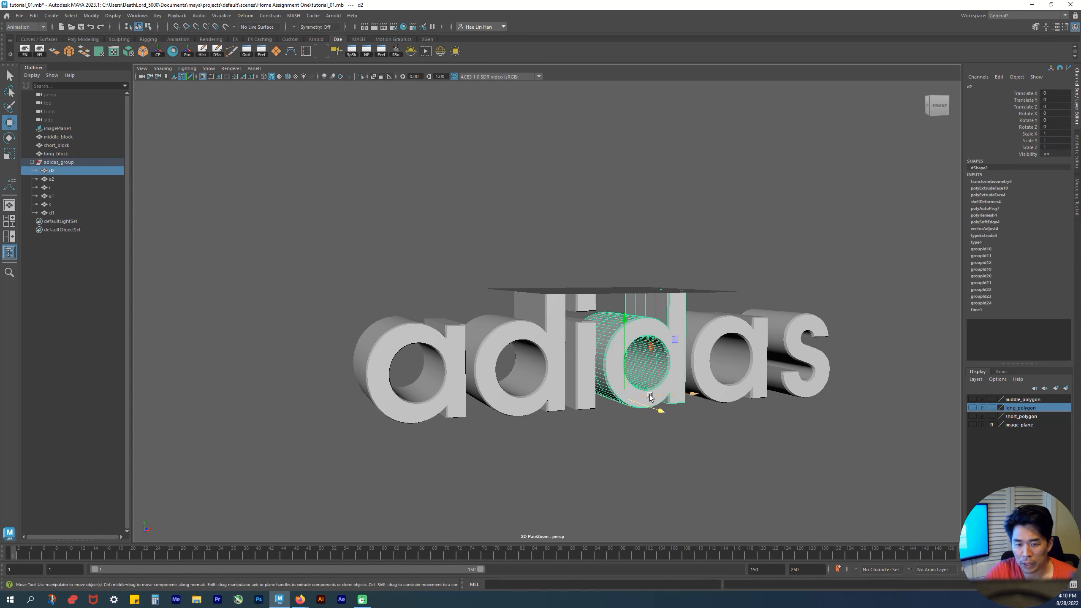
left_click_drag(509, 173, 651, 381)
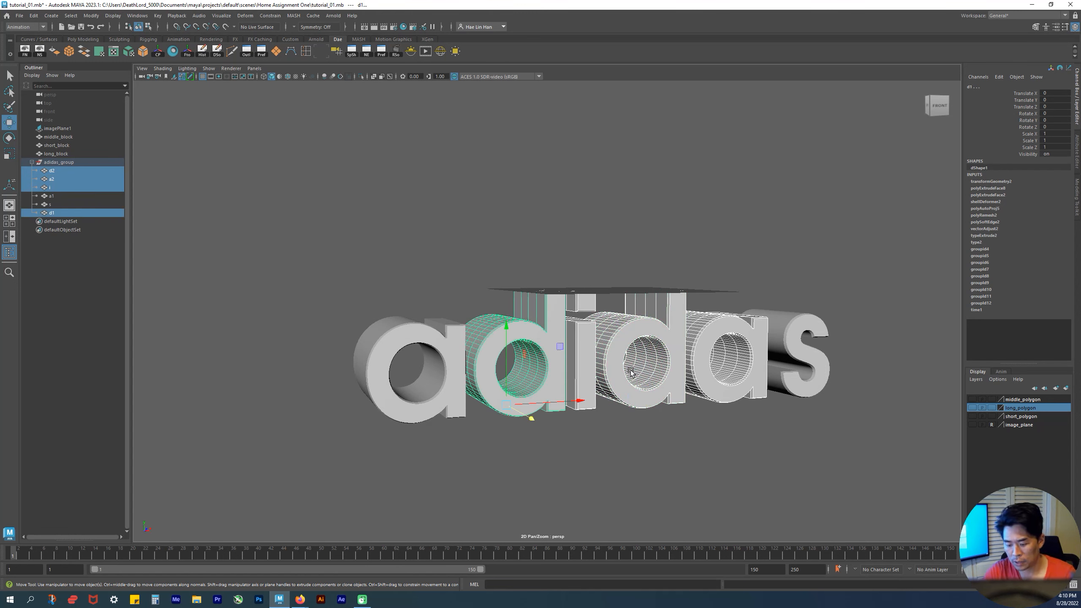
key("Up")
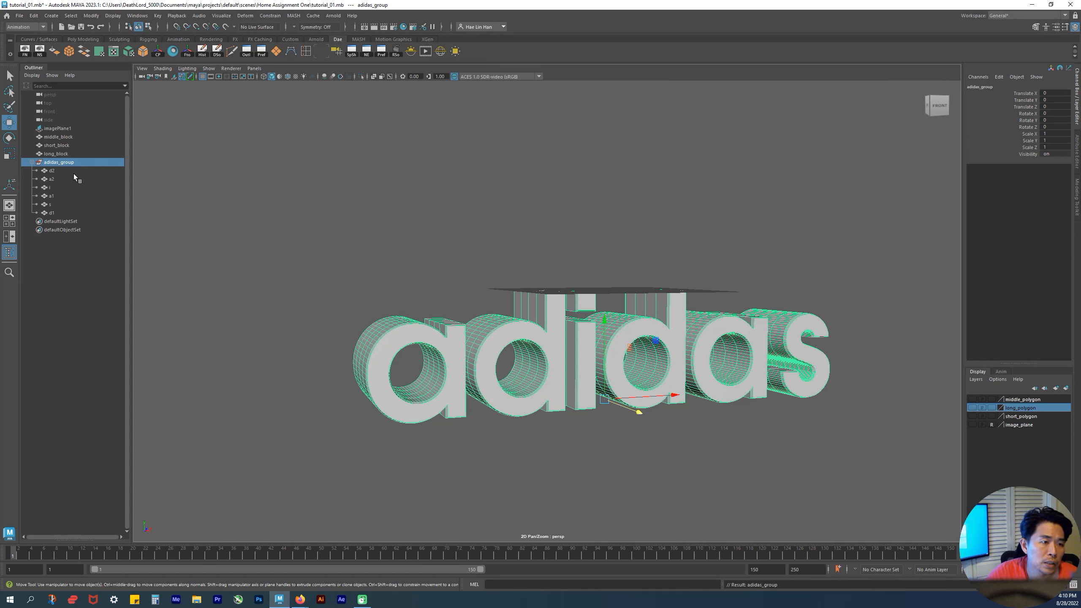
Examine which letter each child of adidas_group represents by selecting the letter objects one at a time.
left_click(50, 197)
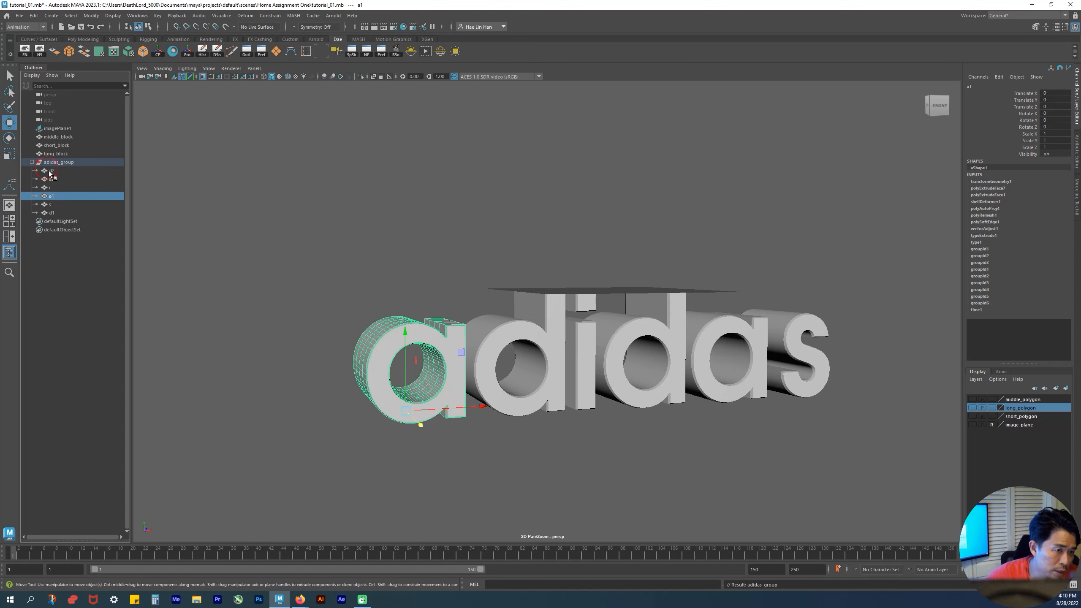
left_click(46, 177)
left_click(51, 182)
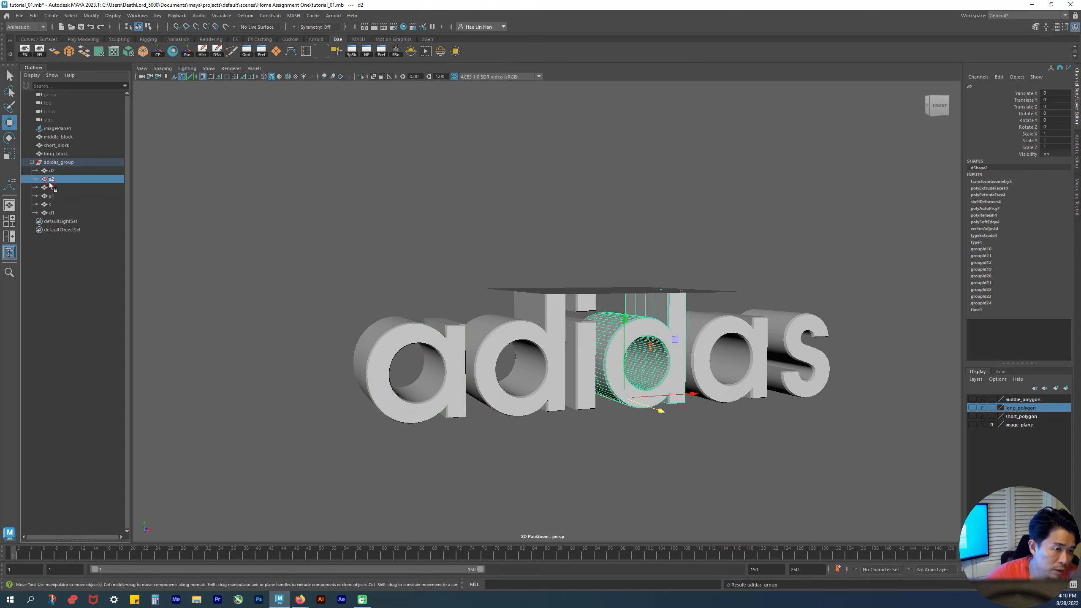
left_click(46, 190)
left_click(48, 213)
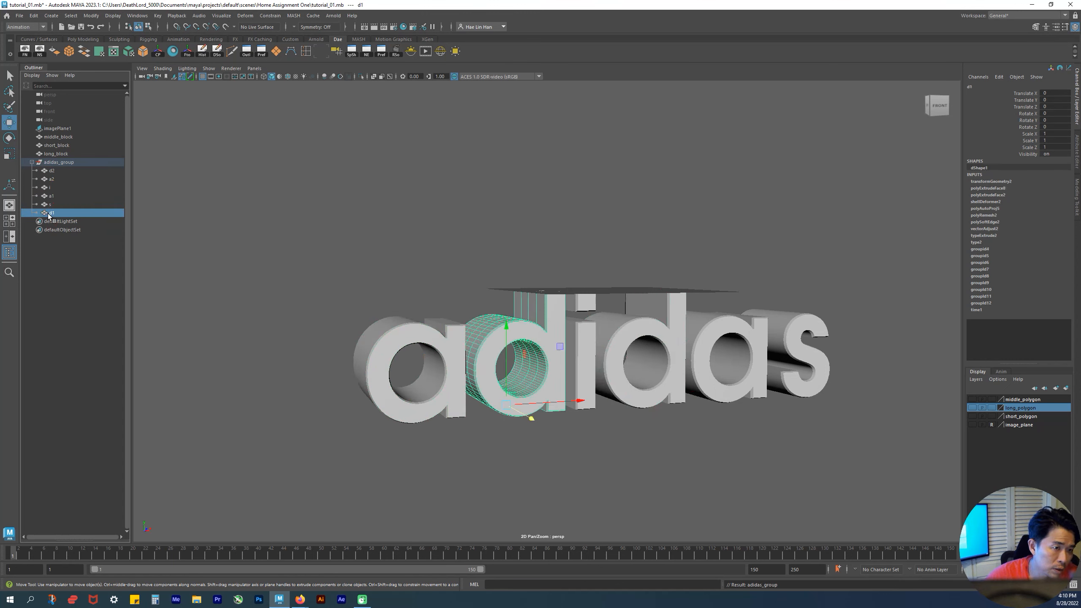
left_click(398, 334)
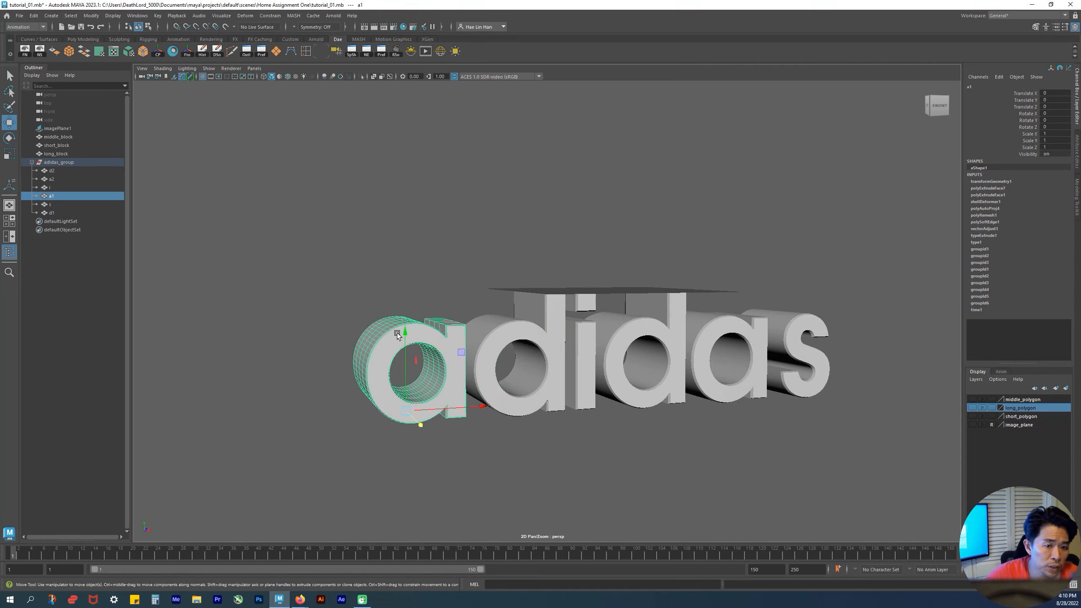
left_click(53, 213)
left_click(49, 204)
left_click(50, 196)
left_click(50, 187)
left_click(52, 180)
left_click(53, 171)
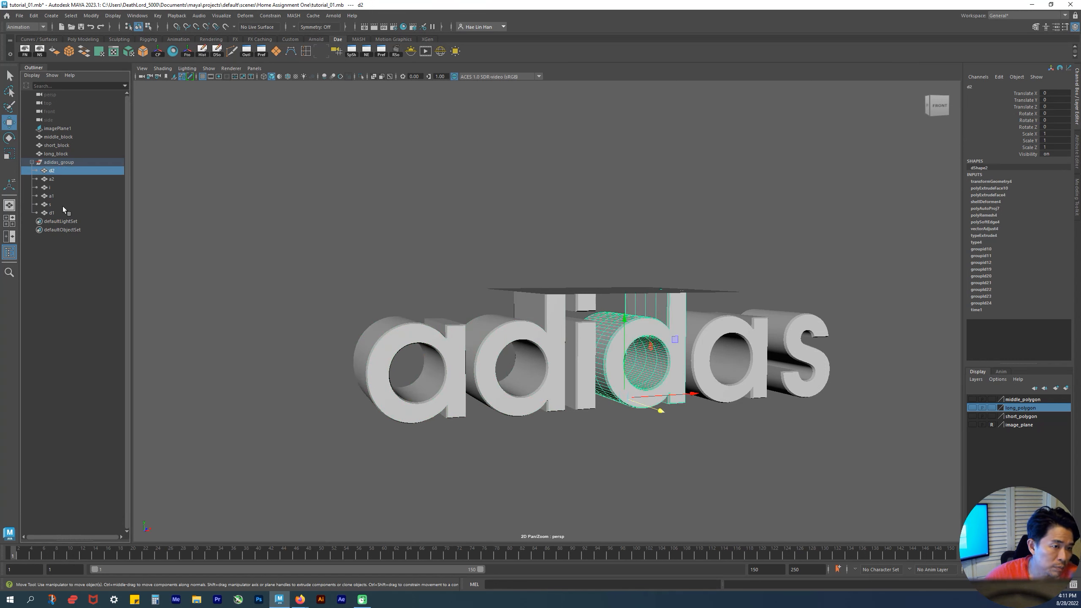
left_click(49, 197)
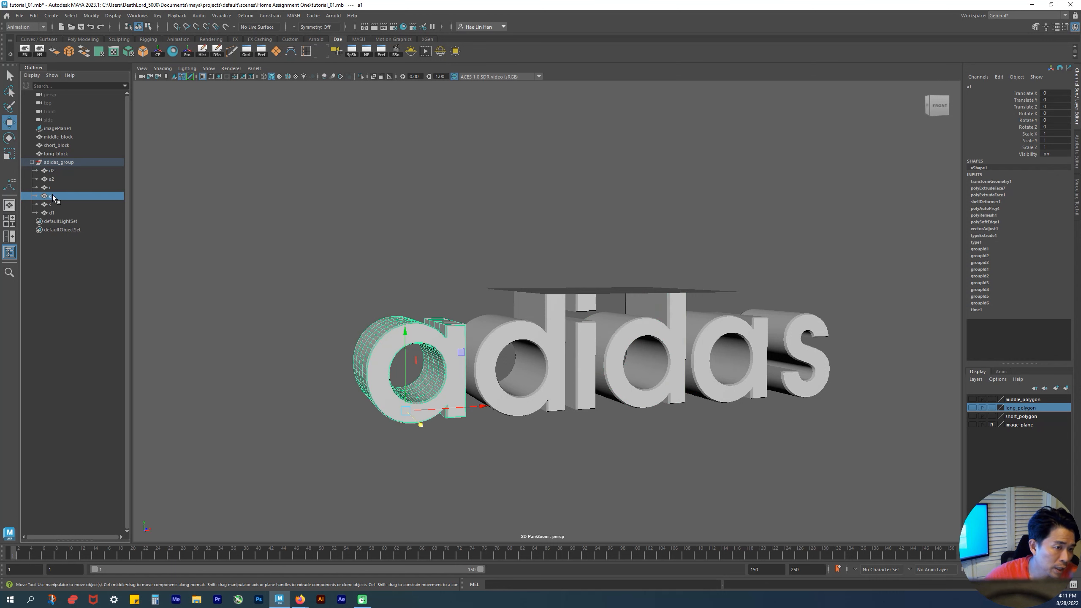